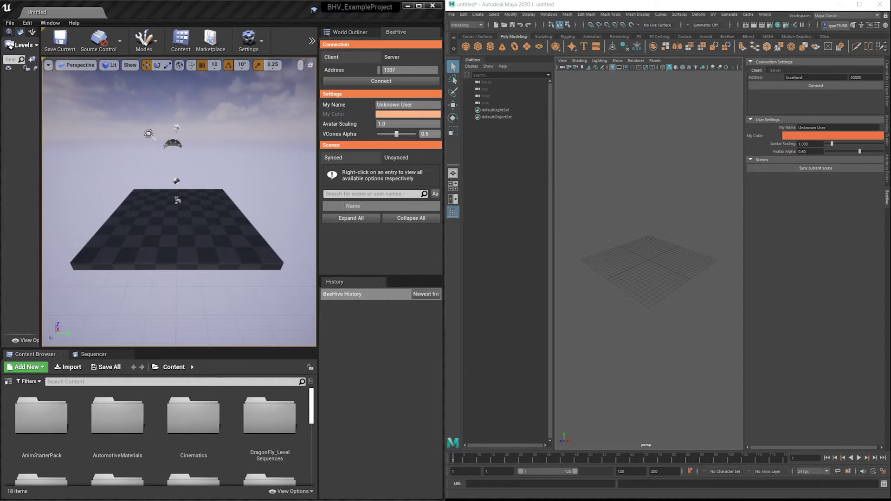
# Rename the BeeHive user to 'unreal server' and start a server on port 1337.
pyautogui.click(395, 105)
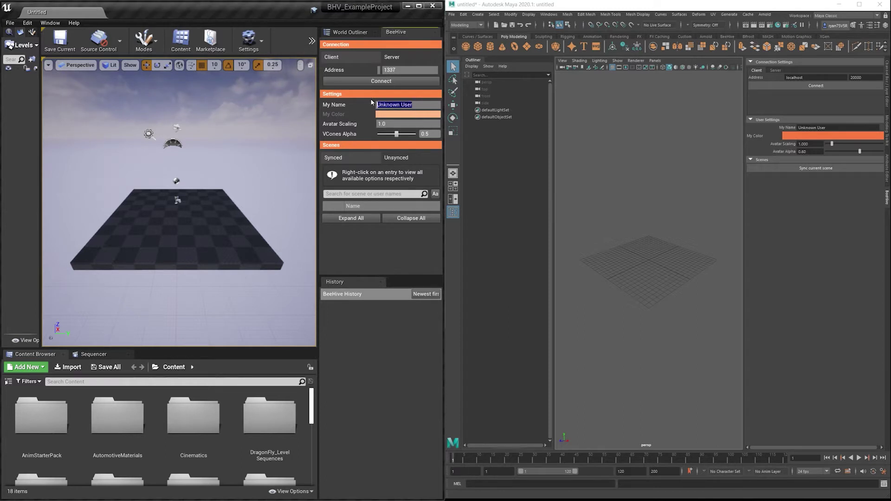
pyautogui.write('unreal server')
pyautogui.click(401, 55)
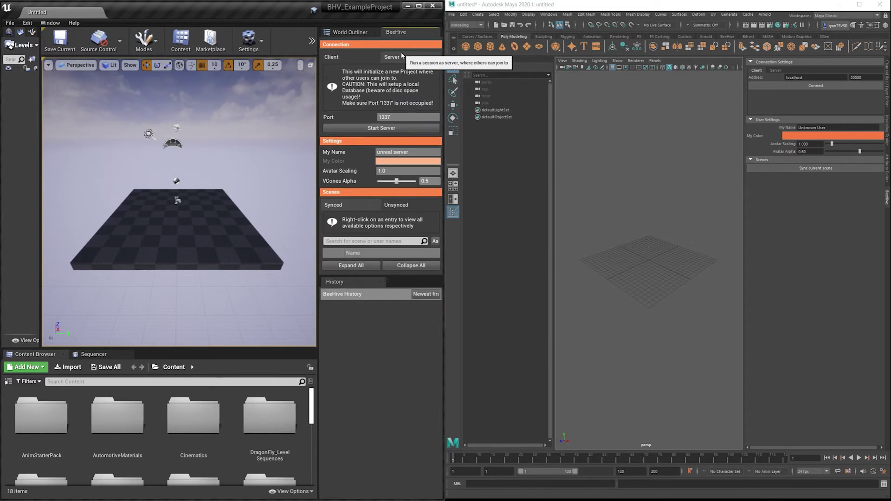
pyautogui.click(394, 130)
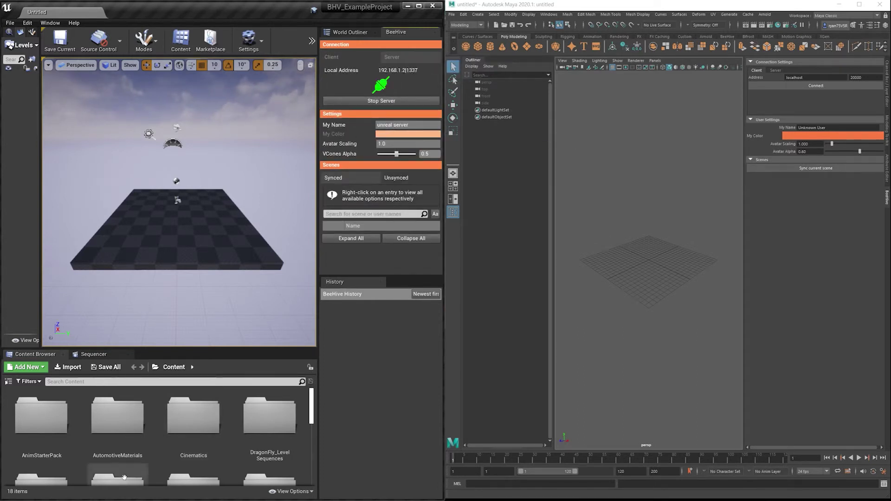
# Open the EdithCombinedMaps level from the Content Browser, declining the database sync prompt.
pyautogui.scroll(-3, 123, 451)
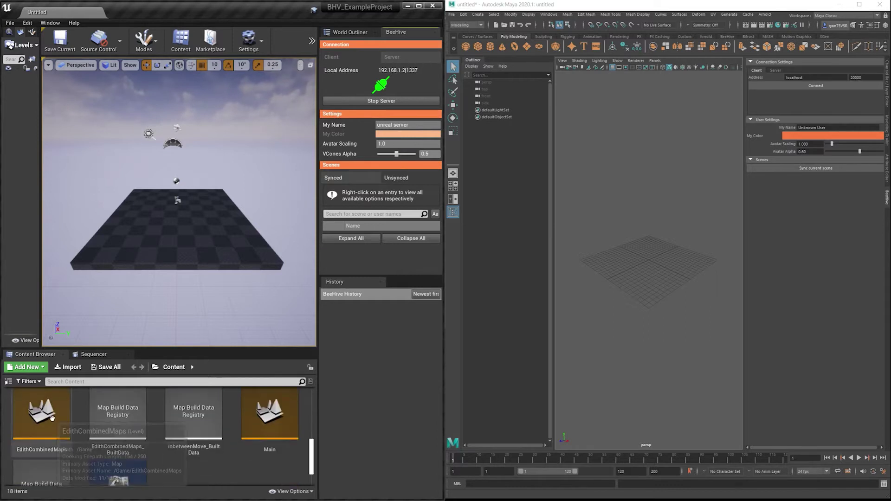
pyautogui.doubleClick(52, 418)
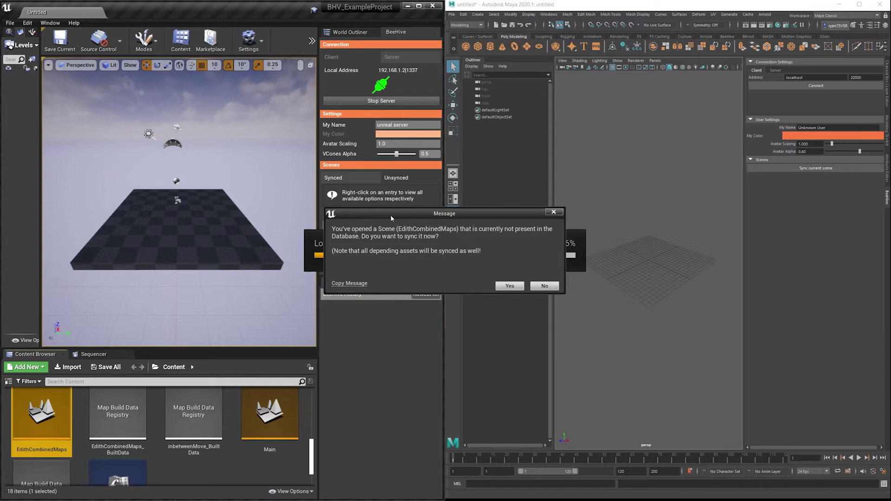
pyautogui.click(541, 286)
pyautogui.click(542, 287)
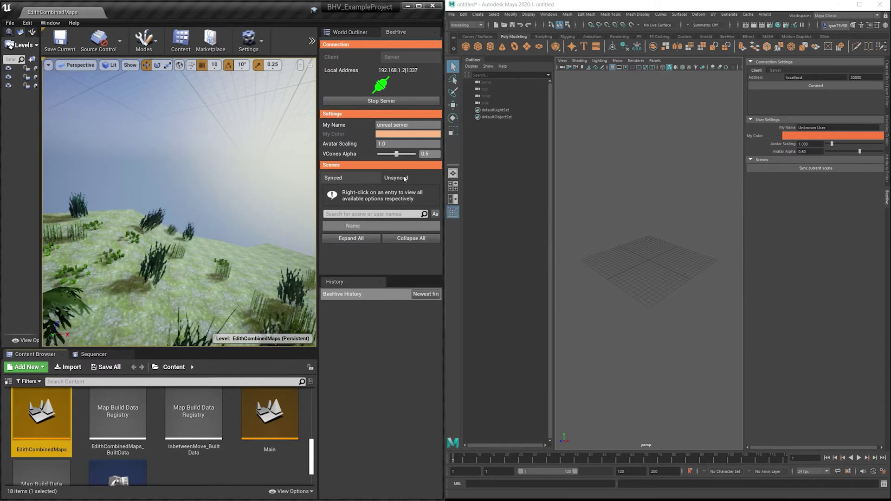
# From the Unsynced list, sync EdithCombinedMaps, ExampleMap and MiltonsRoom to the BeeHive database.
pyautogui.click(404, 178)
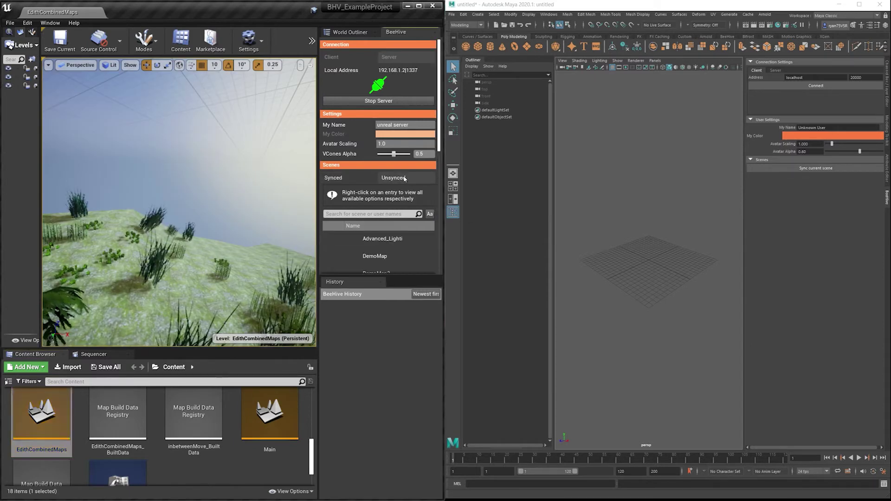
pyautogui.scroll(-1, 403, 180)
pyautogui.scroll(-3, 403, 178)
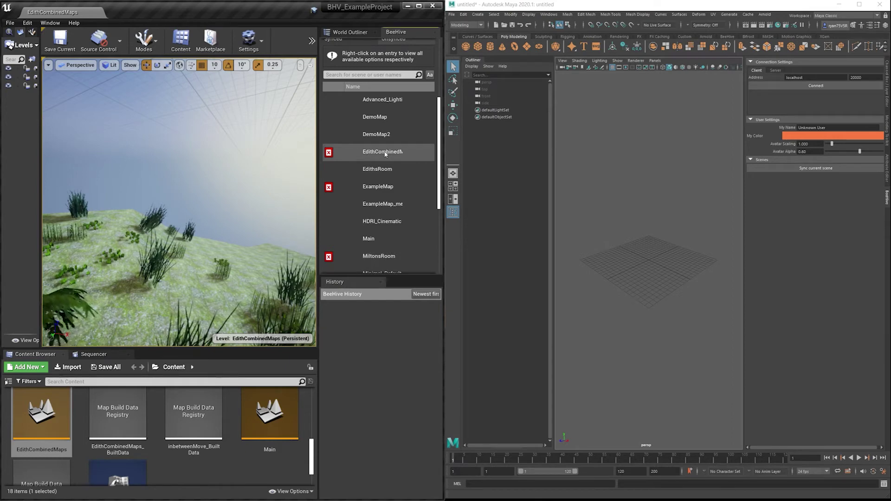
pyautogui.rightClick(385, 153)
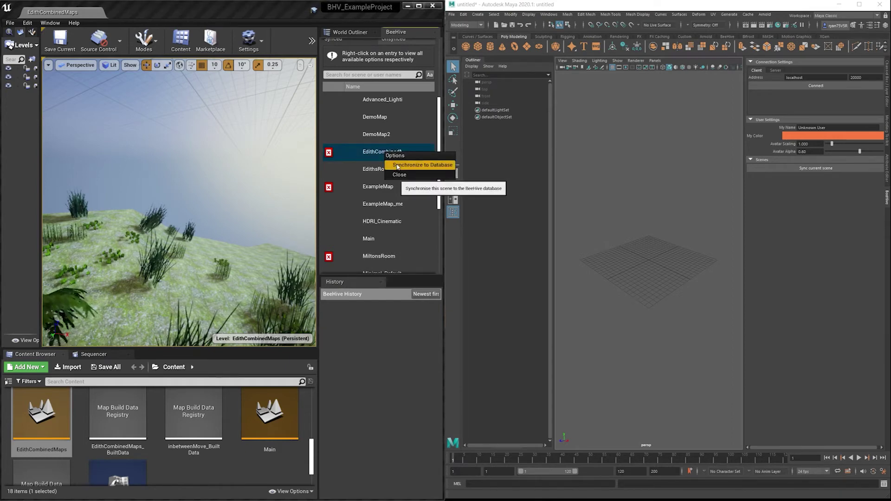
pyautogui.click(397, 165)
pyautogui.rightClick(381, 170)
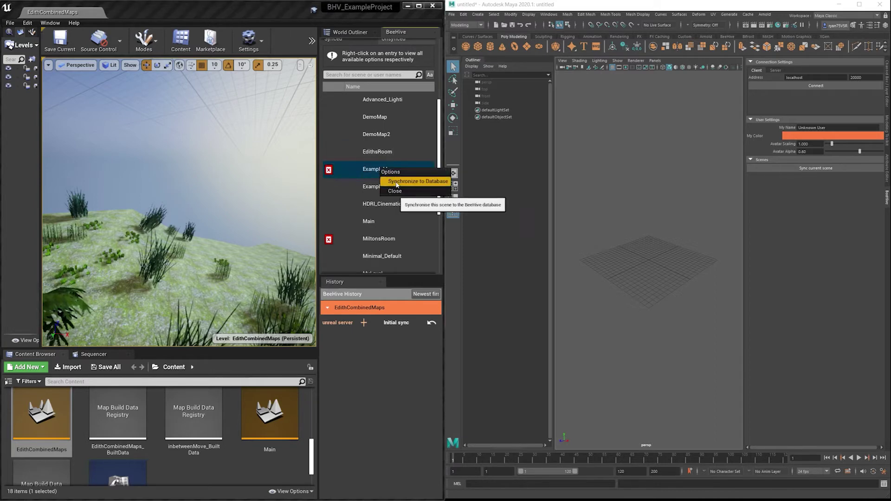
pyautogui.click(397, 181)
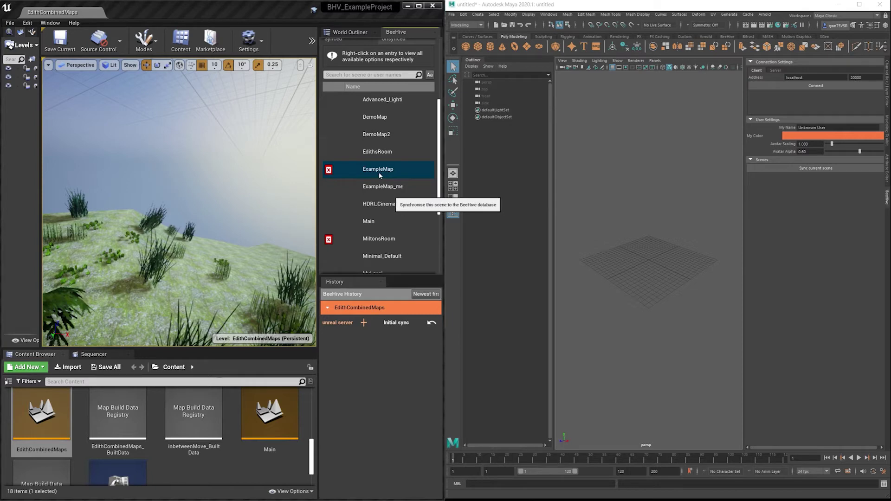
pyautogui.rightClick(374, 223)
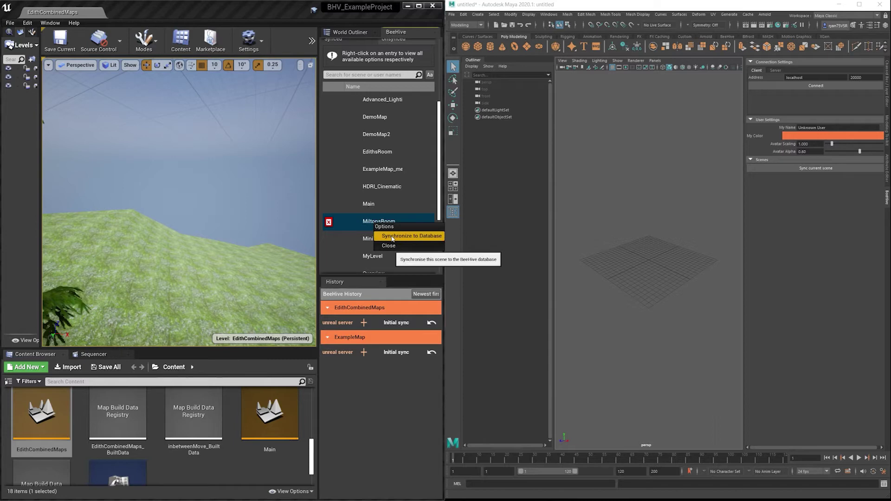
pyautogui.click(393, 237)
pyautogui.moveTo(41, 113); pyautogui.dragTo(62, 113)
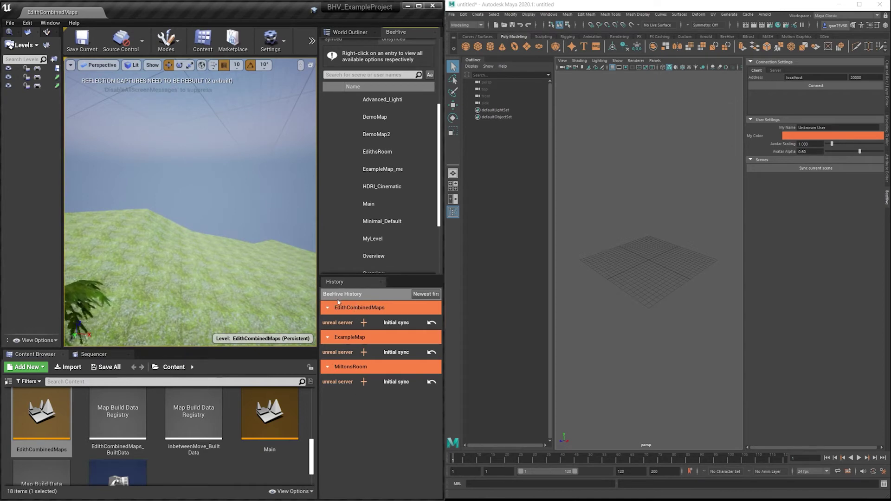
# Connect Maya as 'maya client' to localhost port 1337, accepting the local-data overwrite.
pyautogui.click(793, 86)
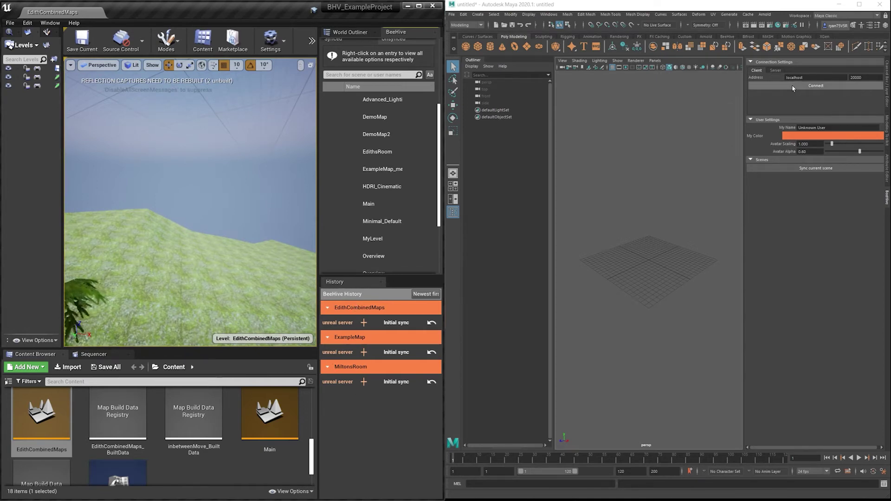
pyautogui.click(801, 127)
pyautogui.write('ma')
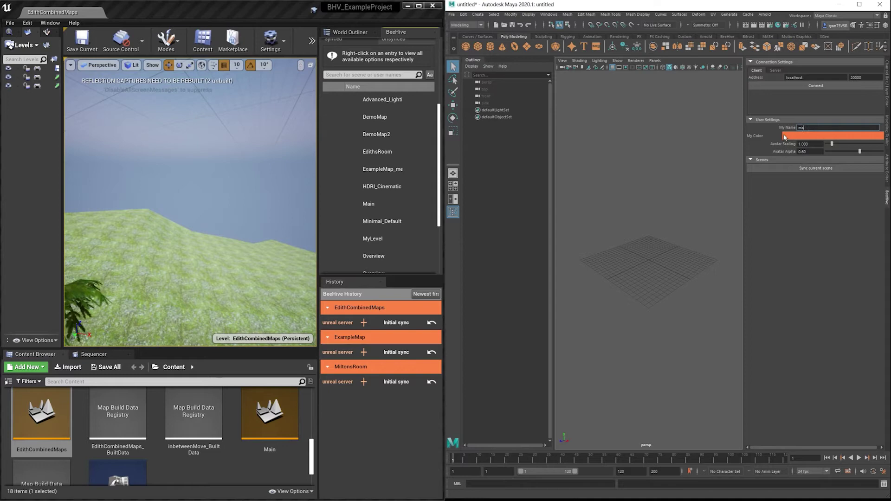
pyautogui.write('ya client')
pyautogui.press('Tab')
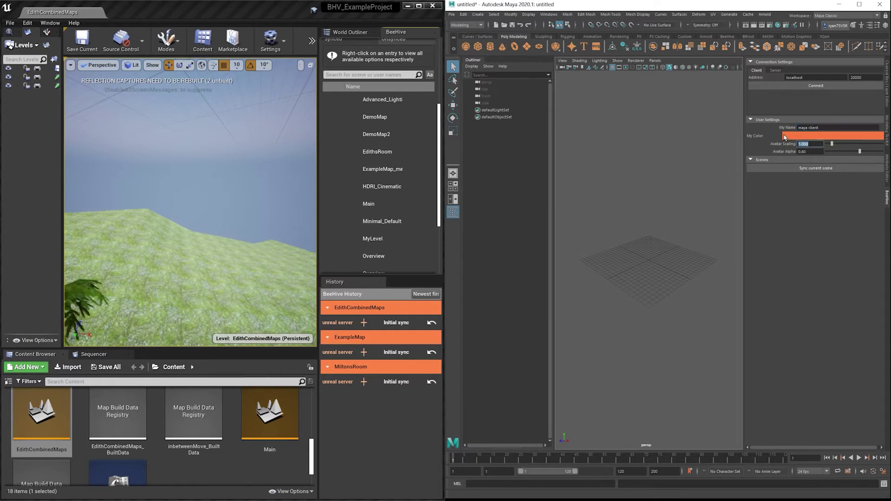
pyautogui.click(830, 87)
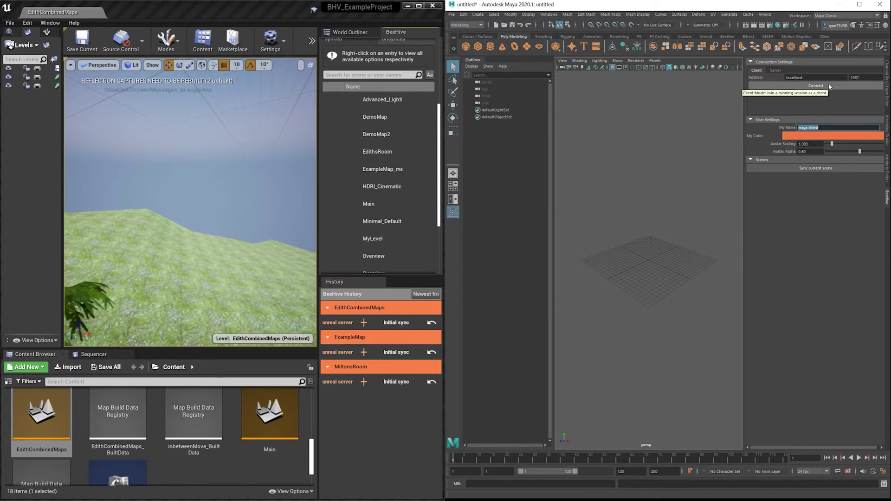
pyautogui.click(830, 86)
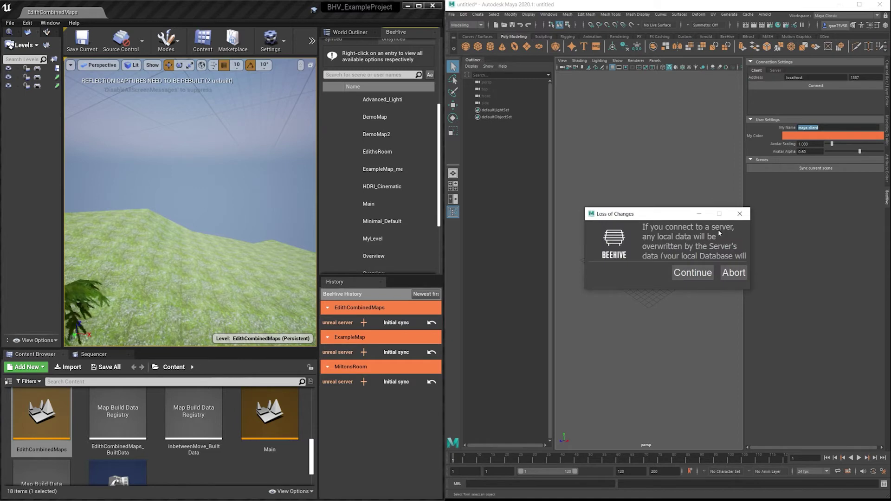
pyautogui.click(693, 273)
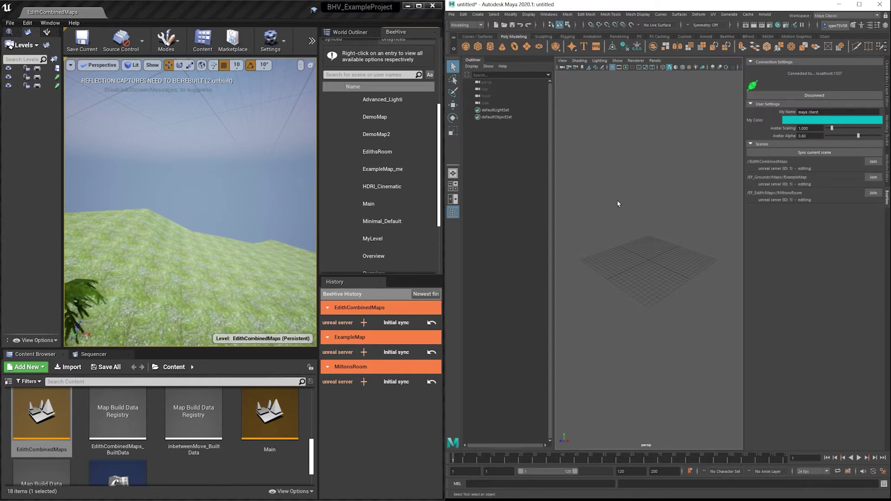
# Join MiltonsRoom from Maya and frame the dome mesh StaticMeshComponent8 in the viewport.
pyautogui.click(873, 194)
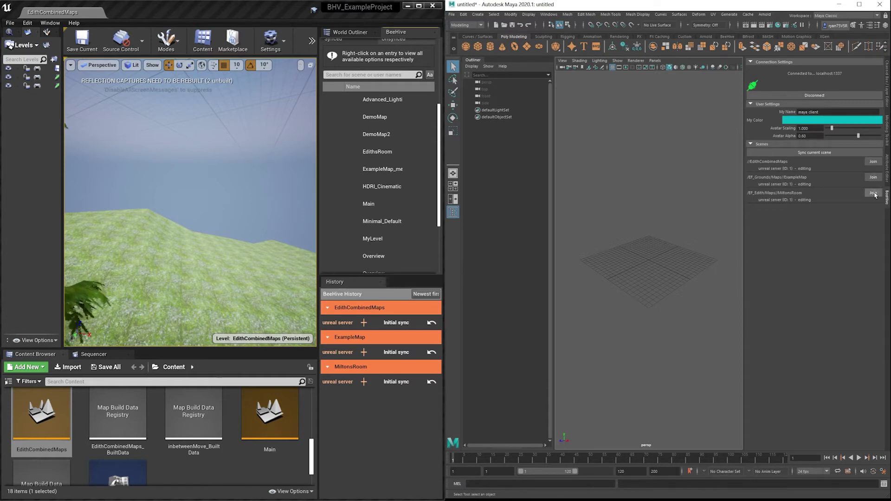
pyautogui.click(873, 193)
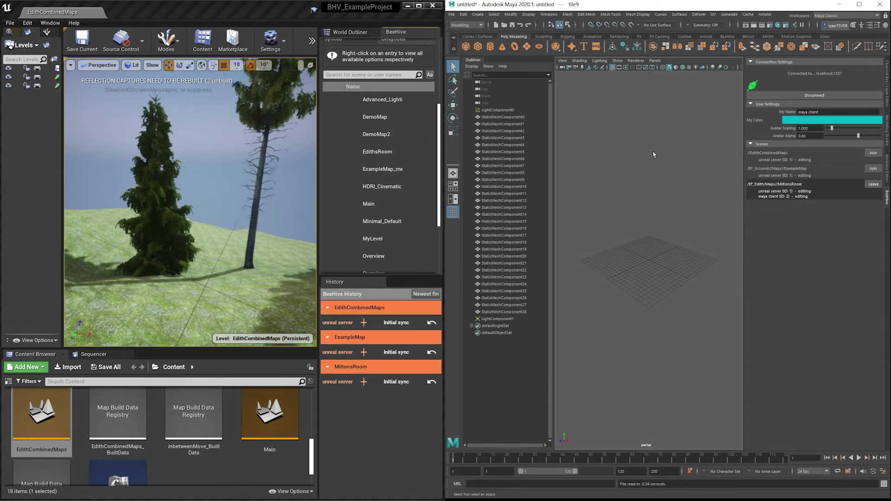
pyautogui.click(506, 173)
pyautogui.press('f')
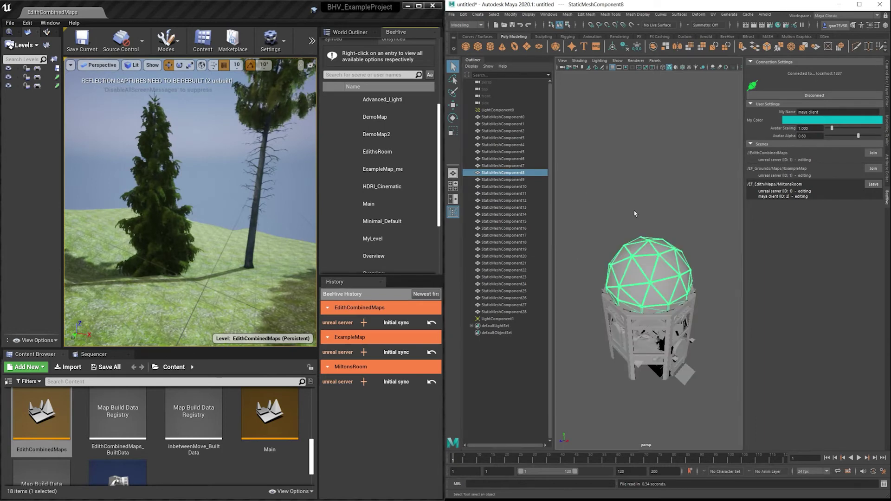
pyautogui.keyDown('alt'); pyautogui.moveTo(635, 213); pyautogui.dragTo(640, 201); pyautogui.keyUp('alt')
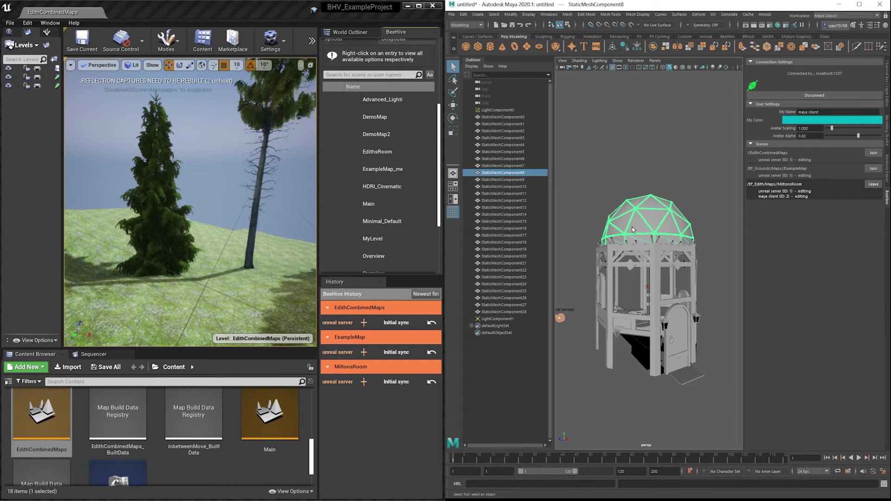
# In Unreal, move to a hillside view and frame the ivy-covered tower.
pyautogui.click(607, 189)
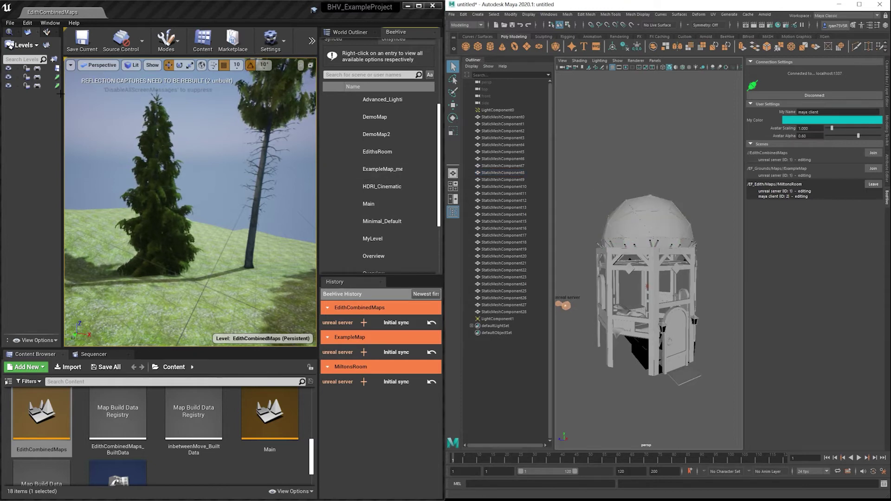
pyautogui.moveTo(188, 141); pyautogui.dragTo(182, 193, button='right')
pyautogui.click(181, 187)
pyautogui.press('f')
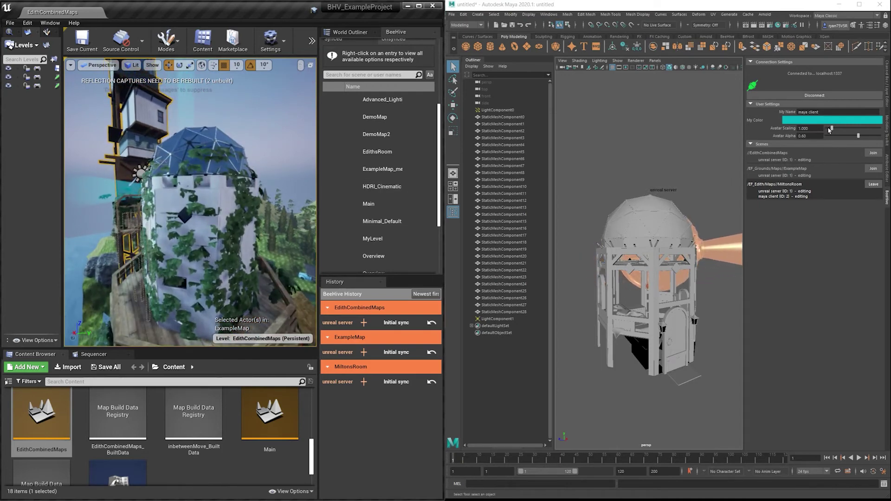
# Set avatar scaling to 0.332 and hide the sub-level holding the ivy in the Levels panel.
pyautogui.moveTo(829, 130); pyautogui.dragTo(829, 130)
pyautogui.moveTo(191, 200); pyautogui.dragTo(201, 201, button='right')
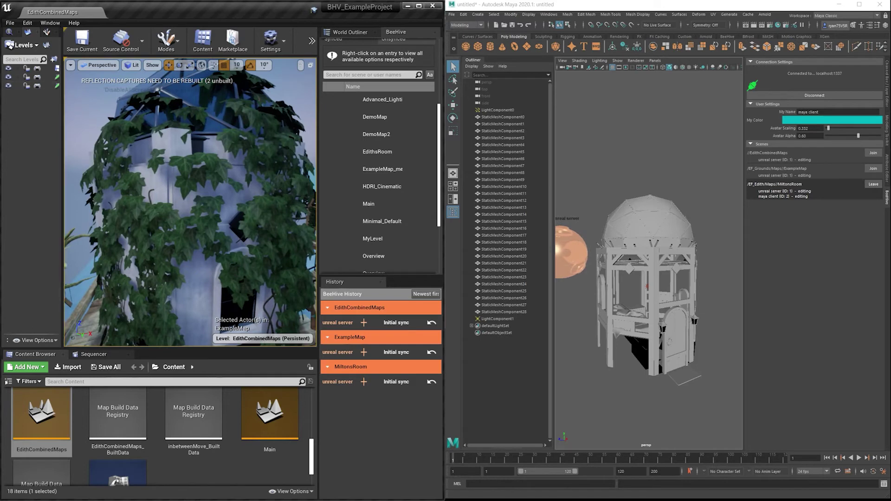
pyautogui.click(8, 78)
pyautogui.click(8, 78)
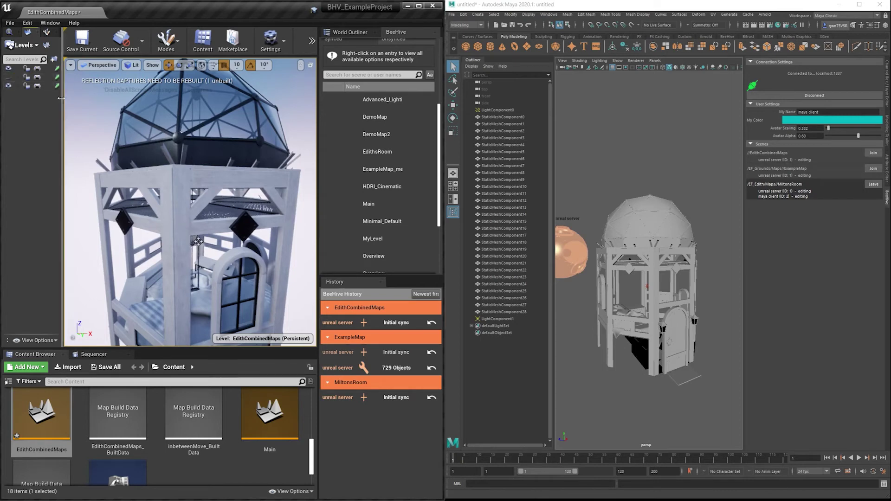
pyautogui.moveTo(64, 97); pyautogui.dragTo(129, 103)
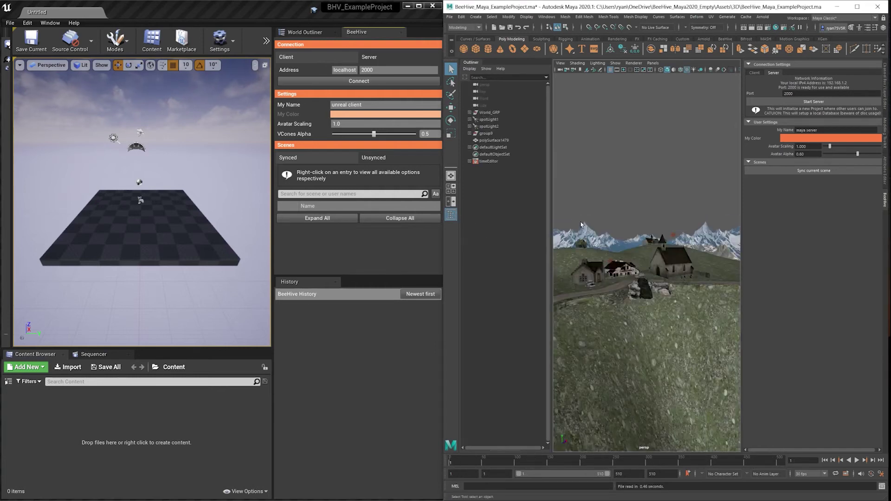
# Start Maya's BeeHive server on port 2000 and sync the BeeHive_Maya_ExampleProject scene.
pyautogui.scroll(2, 604, 255)
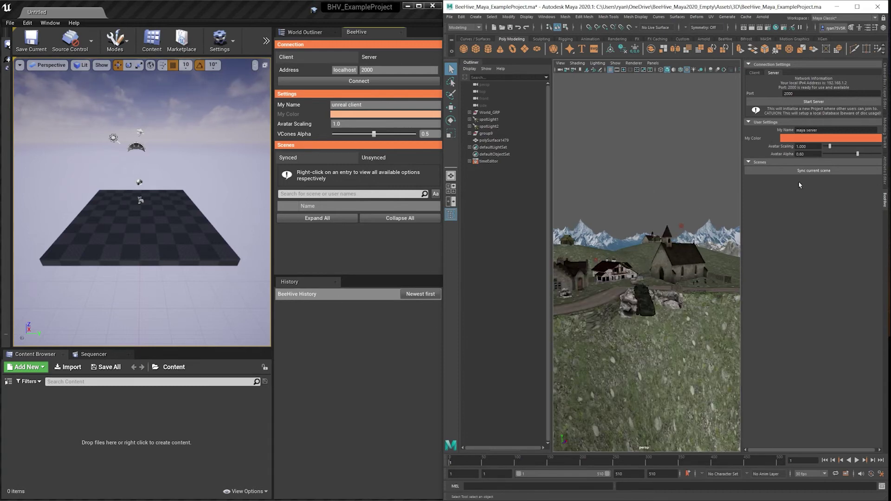
pyautogui.click(808, 101)
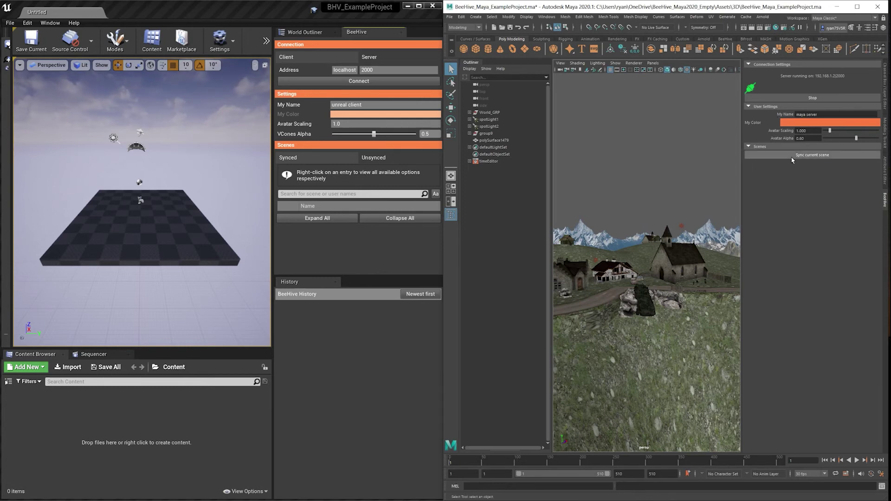
pyautogui.click(836, 156)
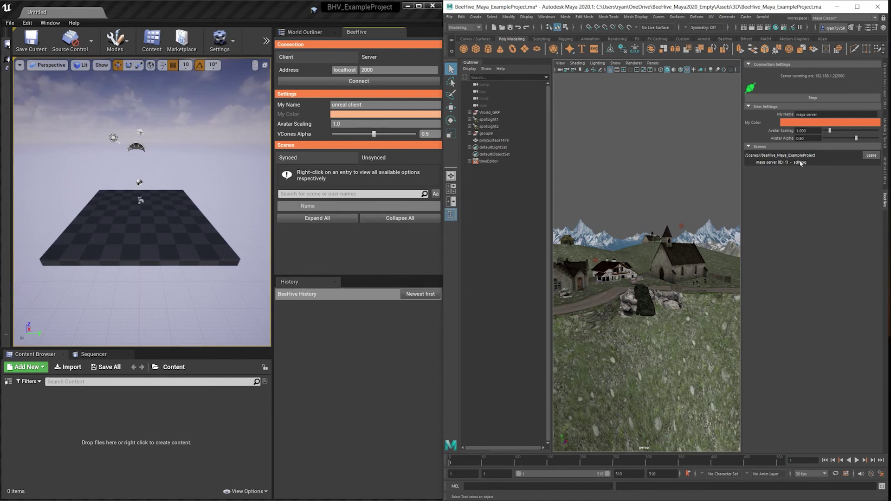
# Connect Unreal's BeeHive client to localhost:2000 and check BeeHive_Maya_ExampleProject appears as synced.
pyautogui.click(273, 10)
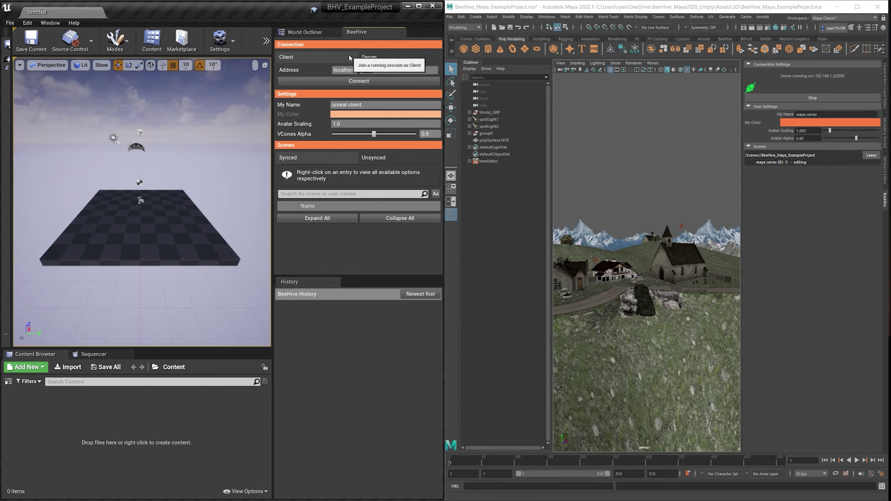
pyautogui.click(342, 70)
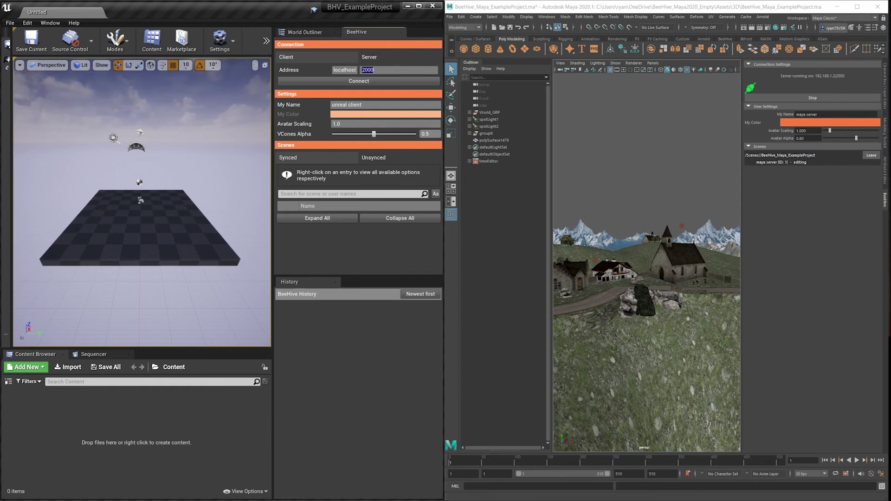
pyautogui.click(367, 83)
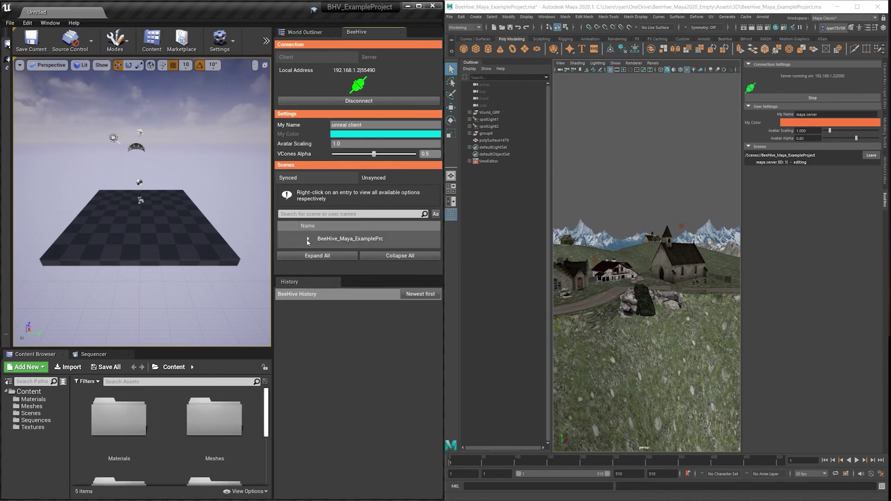
pyautogui.click(308, 239)
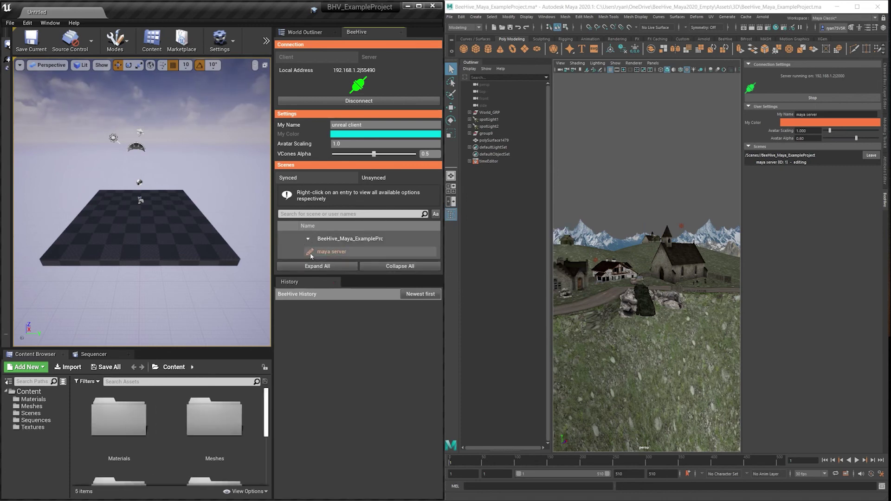
pyautogui.click(372, 178)
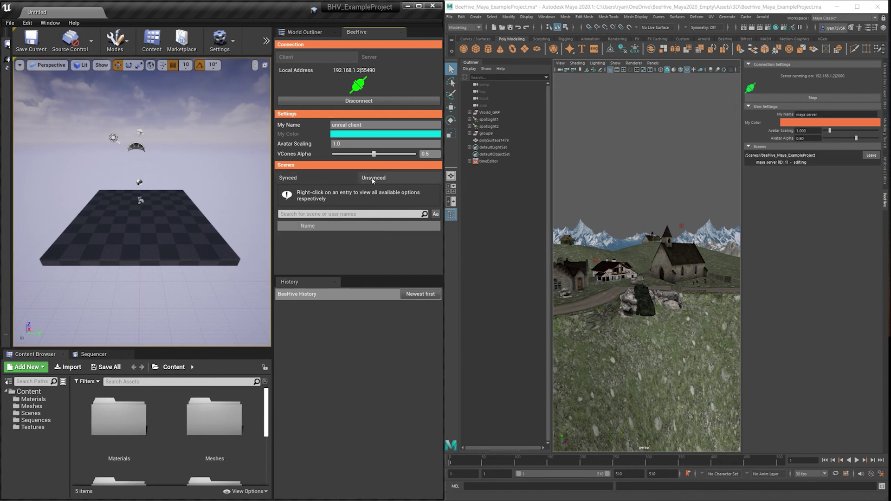
pyautogui.click(305, 182)
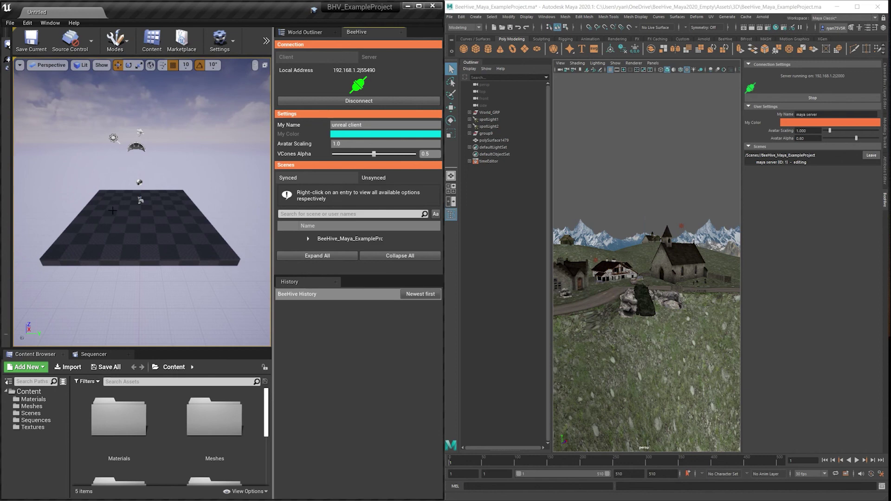
# Open the BeeHive_Maya_ExampleProject level from the Content Browser's Scenes folder.
pyautogui.click(31, 413)
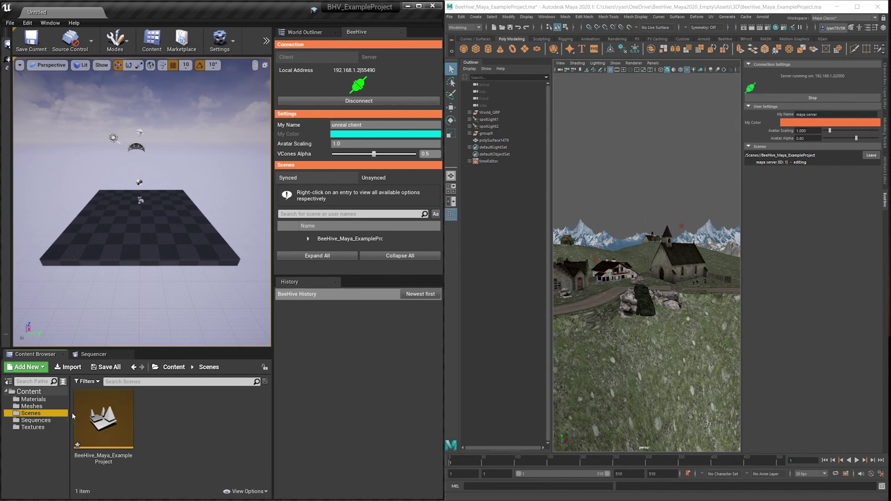
pyautogui.click(98, 413)
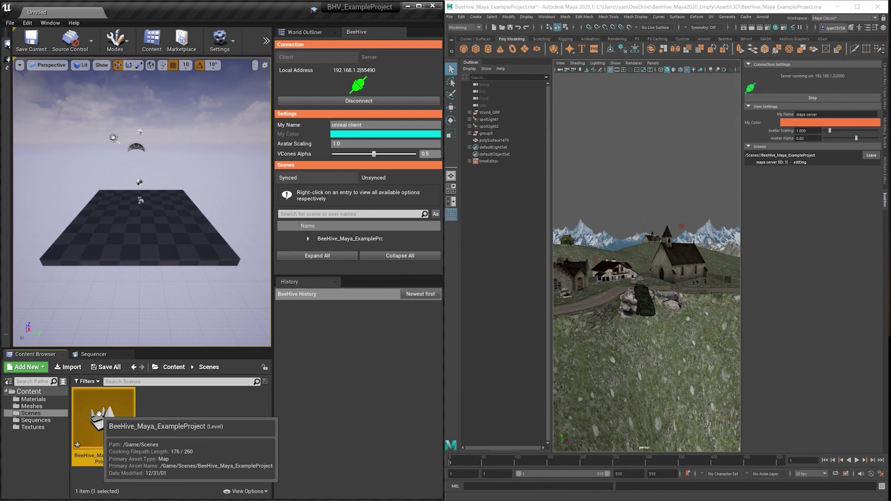
pyautogui.doubleClick(99, 414)
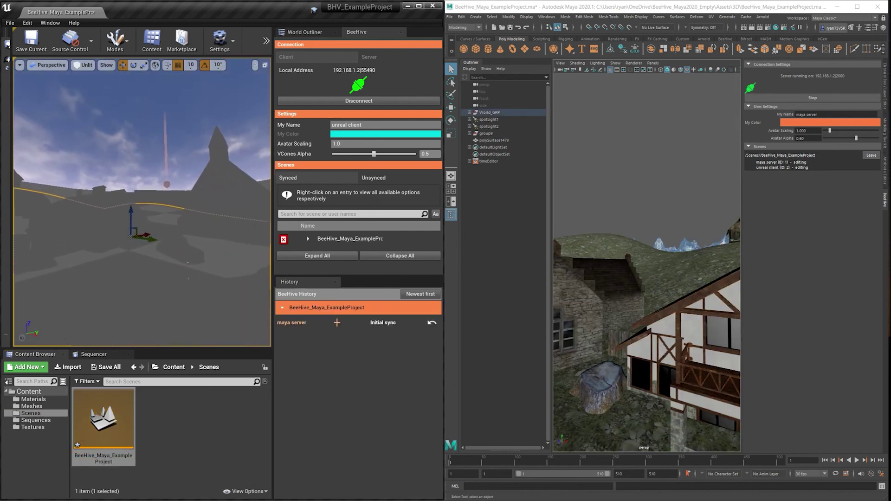